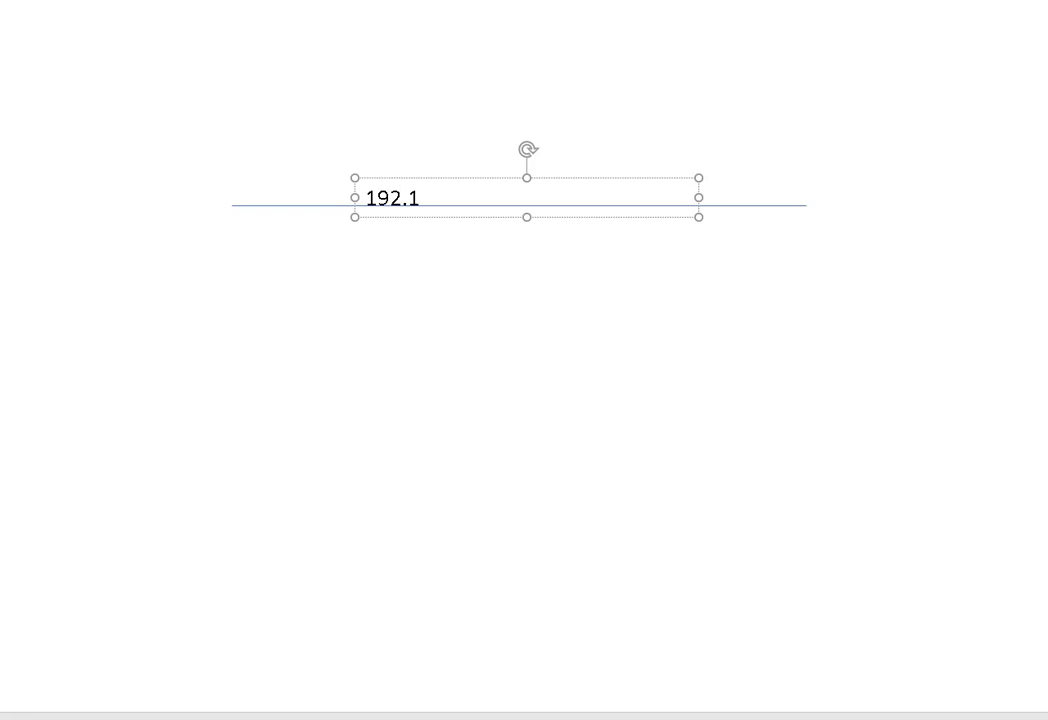
Type 192.168.1.0/24 into the text box above the backbone line.
text(1.0/24)
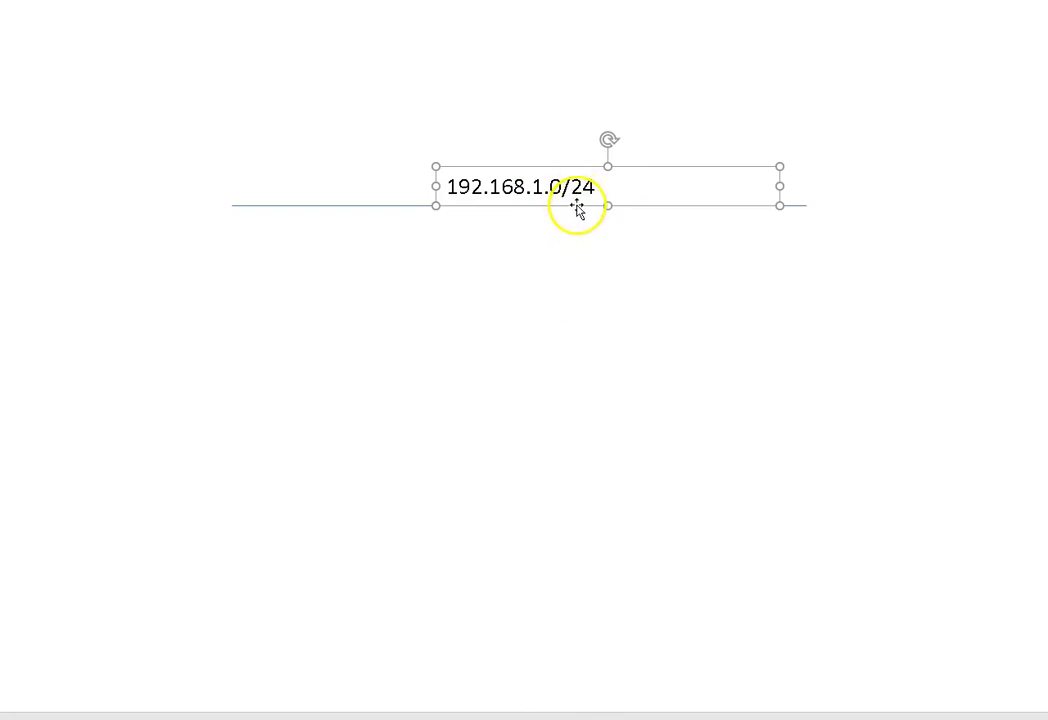
Duplicate the address label below the line and change the copy to 192.168.1.1-Default Gateway.
drag(558, 208, 579, 289)
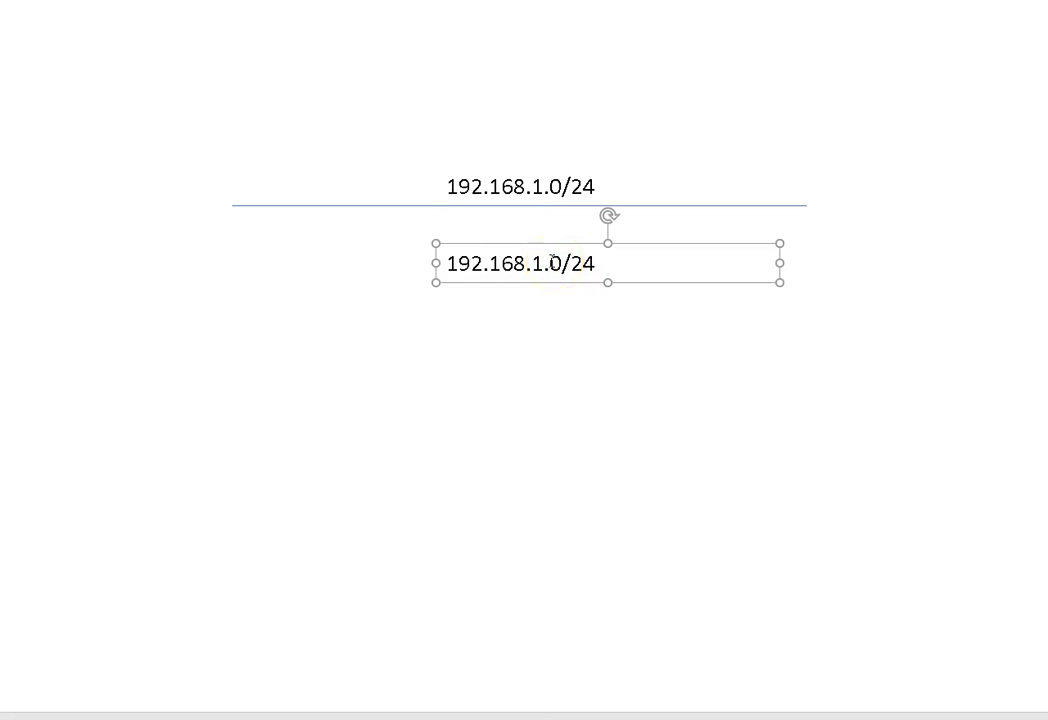
triple_click(622, 262)
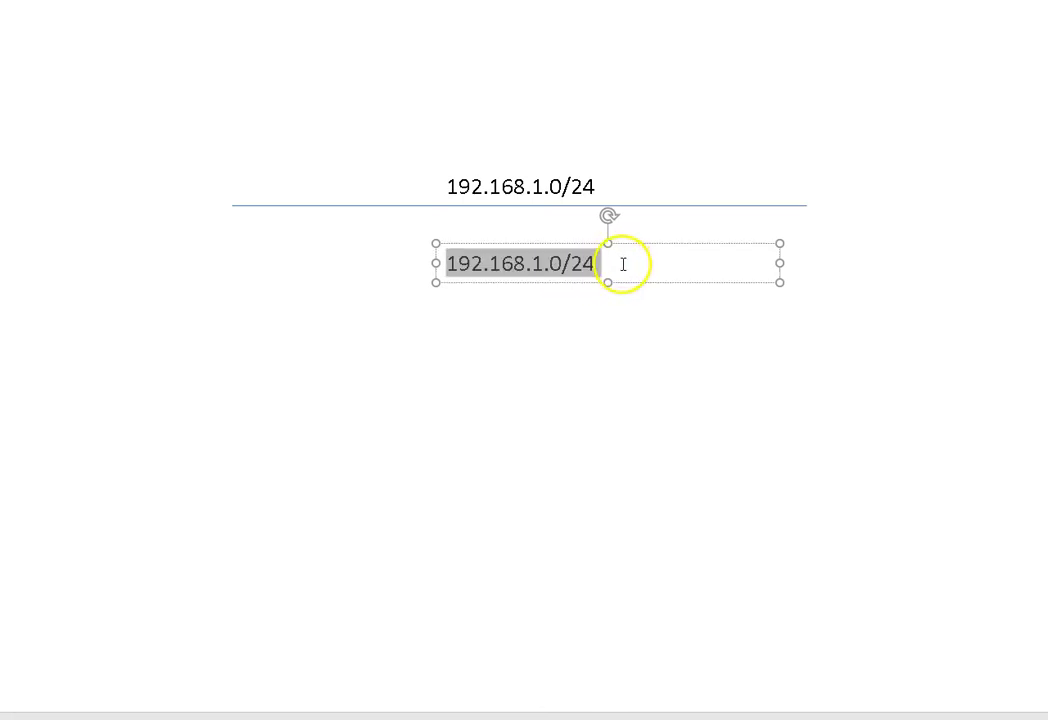
click(609, 265)
click(552, 264)
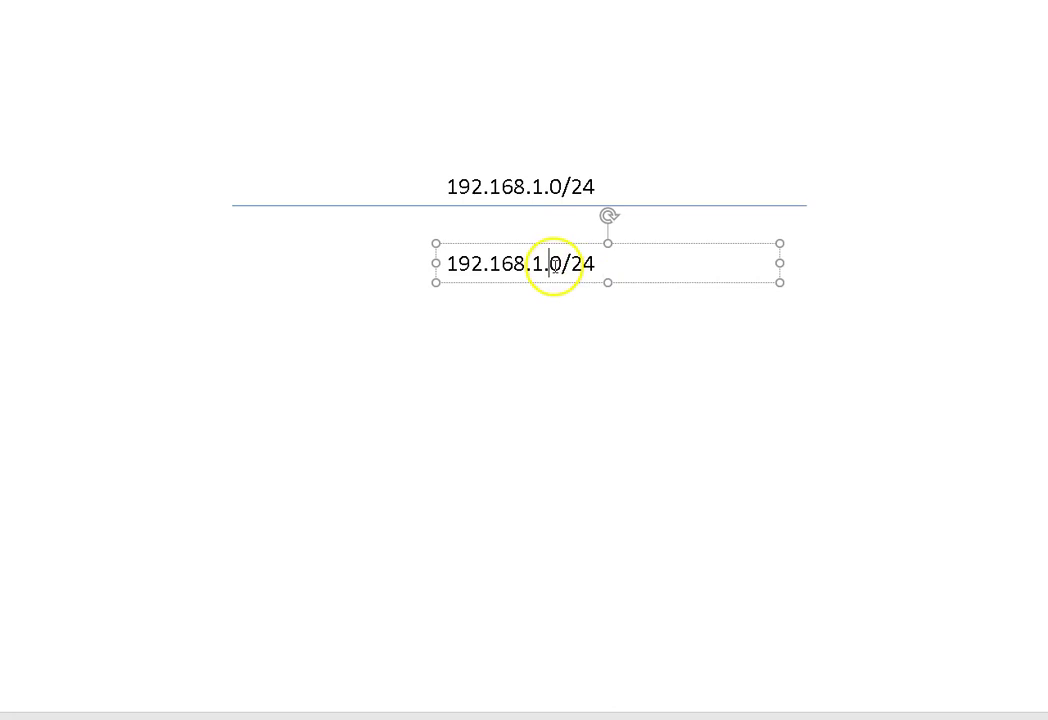
key(Delete)
key(Delete)
key(Delete)
key(Delete)
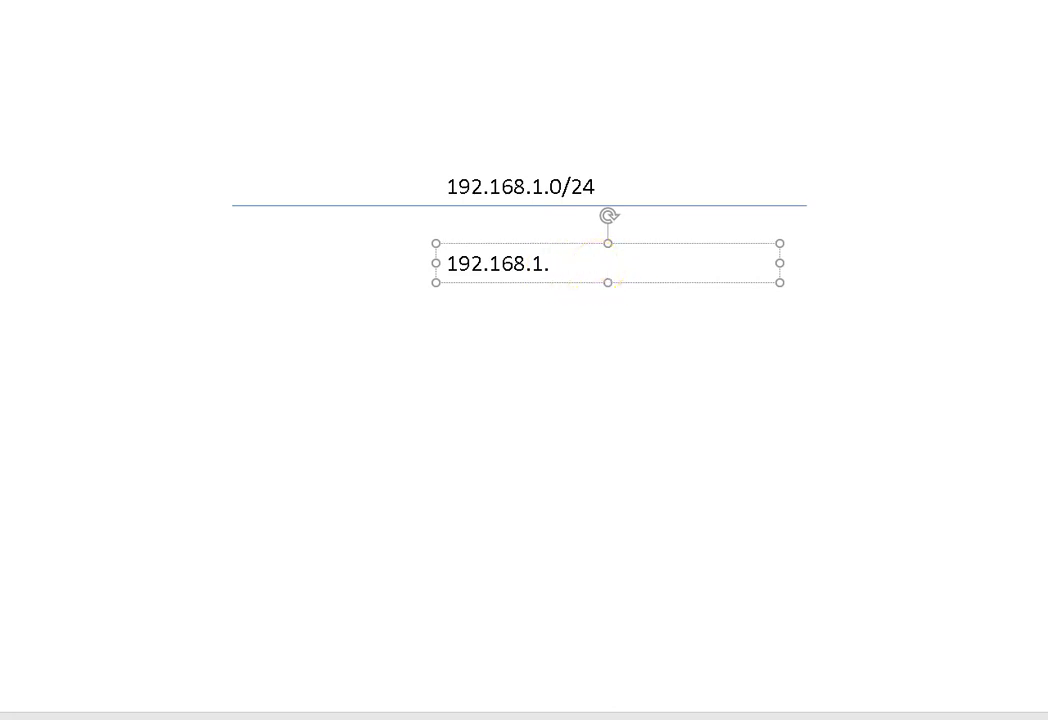
text(-D)
key(BackSpace)
key(BackSpace)
text(1-Default Gateway)
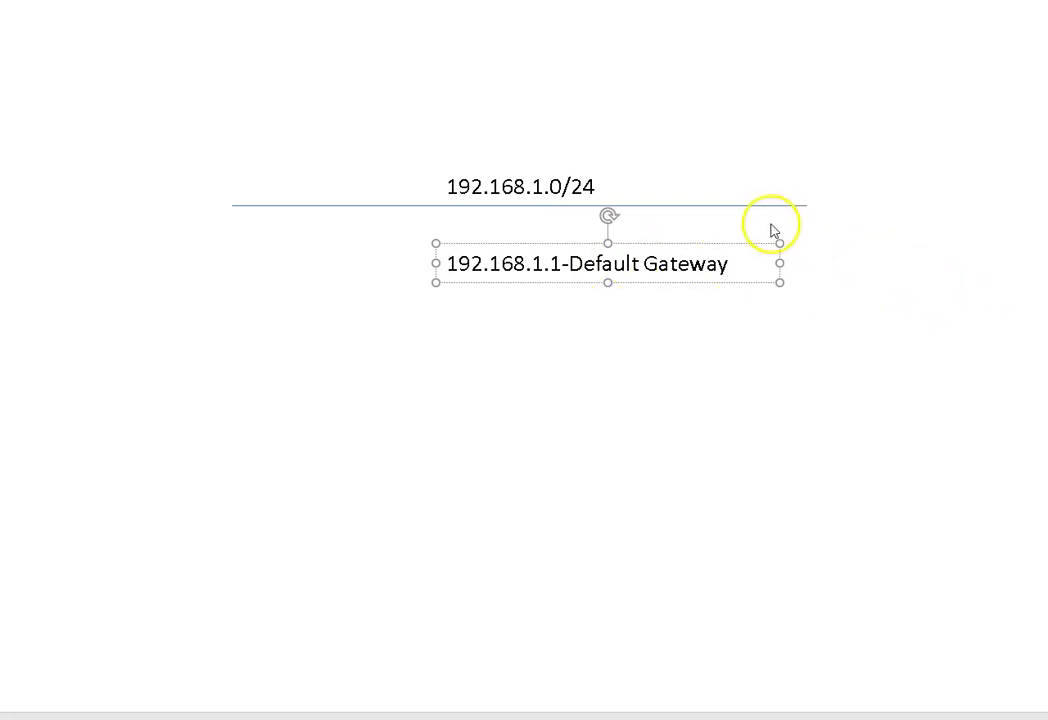
Move the gateway label to the line's left end and paste a copy of it.
drag(710, 243, 389, 213)
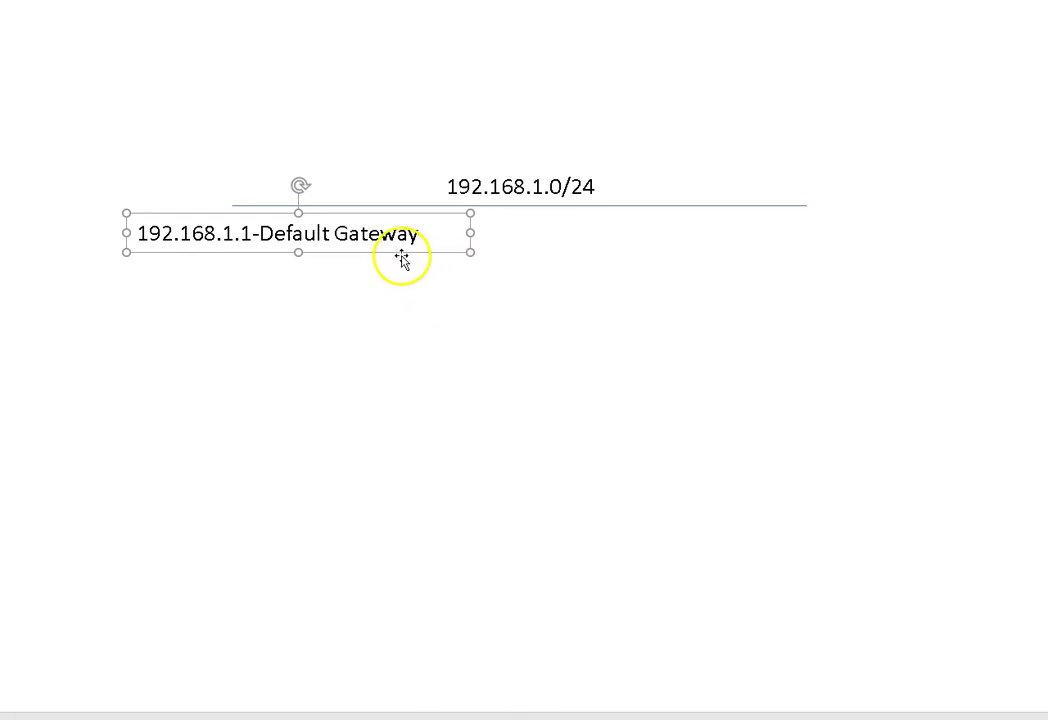
key(ctrl+c)
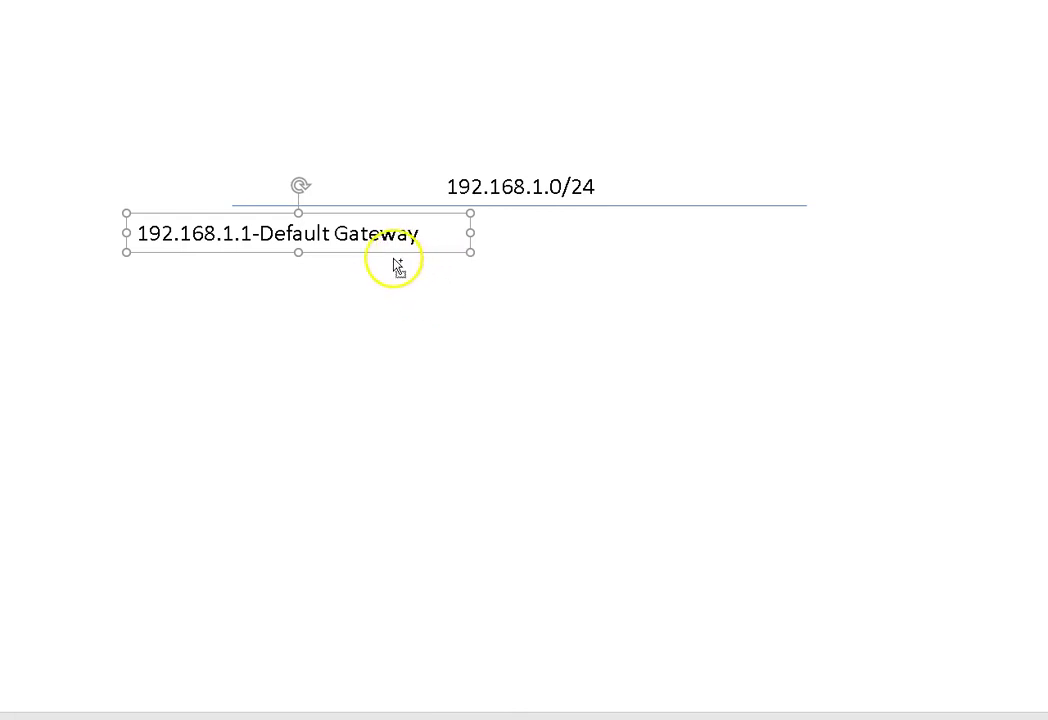
key(ctrl+v)
Move the pasted copy to the line's right end and edit it to 192.168.1.255-Broadcast.
drag(396, 270, 939, 261)
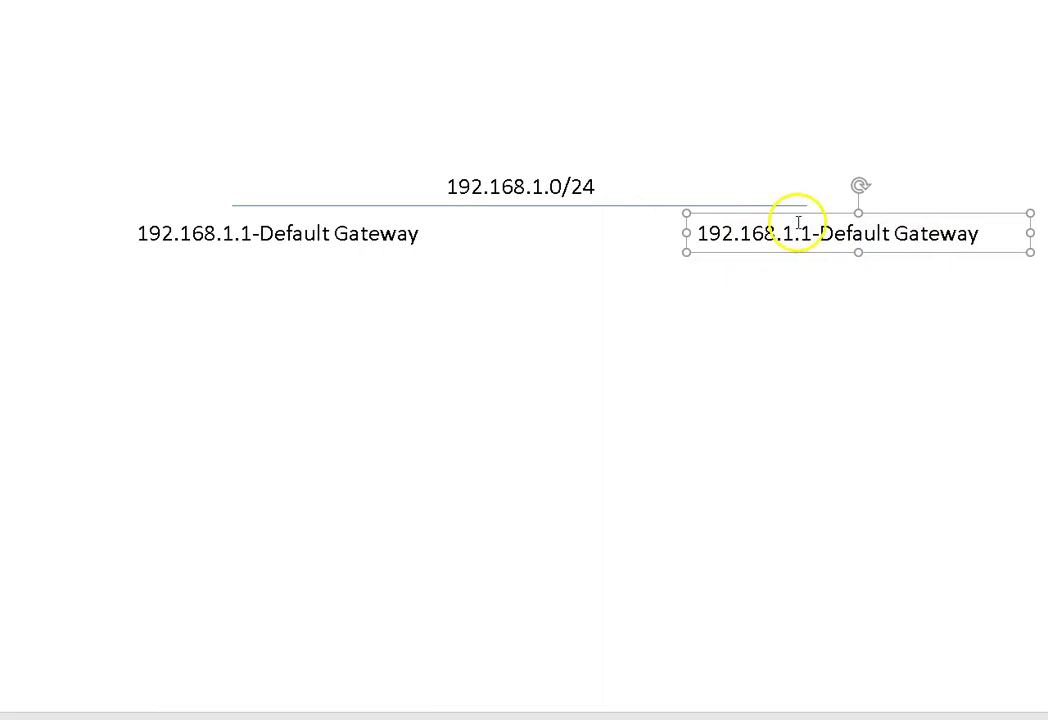
drag(805, 231, 1015, 231)
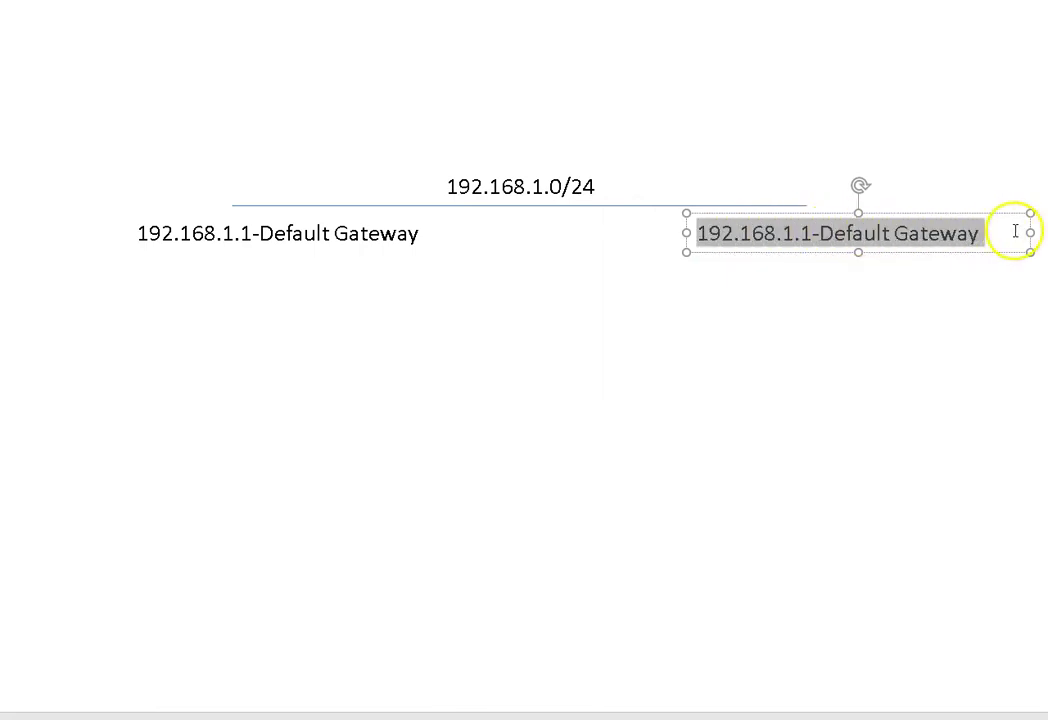
click(992, 243)
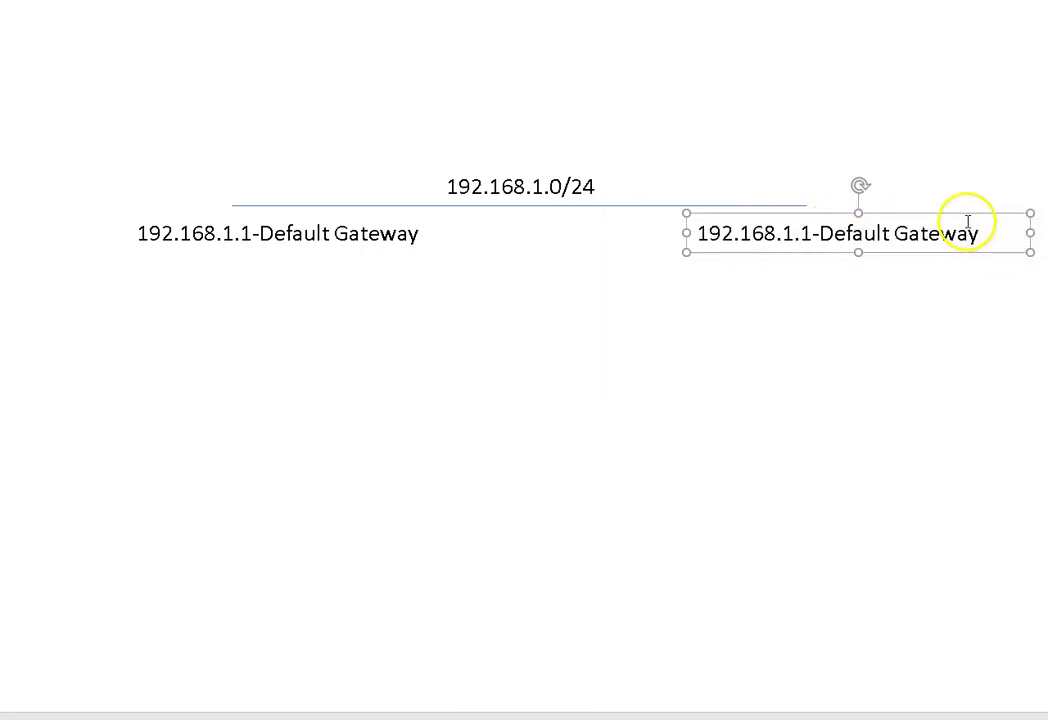
click(978, 234)
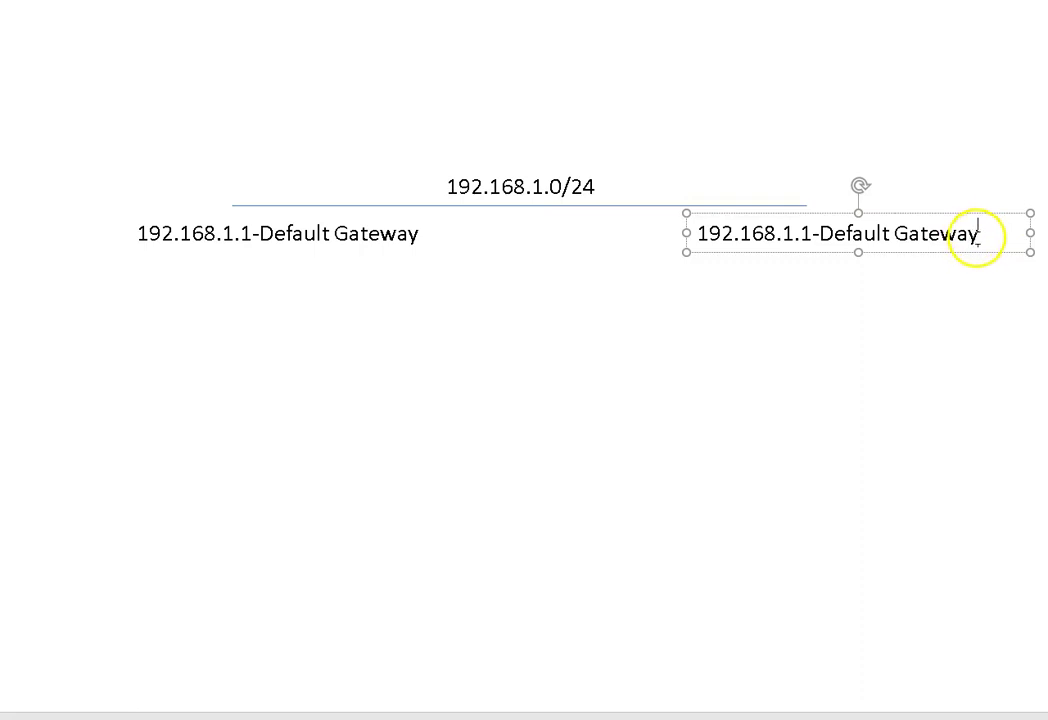
key(BackSpace)
key(BackSpace)
key(BackSpace)
key(BackSpace)
key(BackSpace)
key(BackSpace)
key(BackSpace)
key(BackSpace)
key(BackSpace)
key(BackSpace)
key(BackSpace)
key(BackSpace)
key(BackSpace)
key(BackSpace)
key(BackSpace)
key(BackSpace)
key(BackSpace)
key(BackSpace)
key(BackSpace)
key(BackSpace)
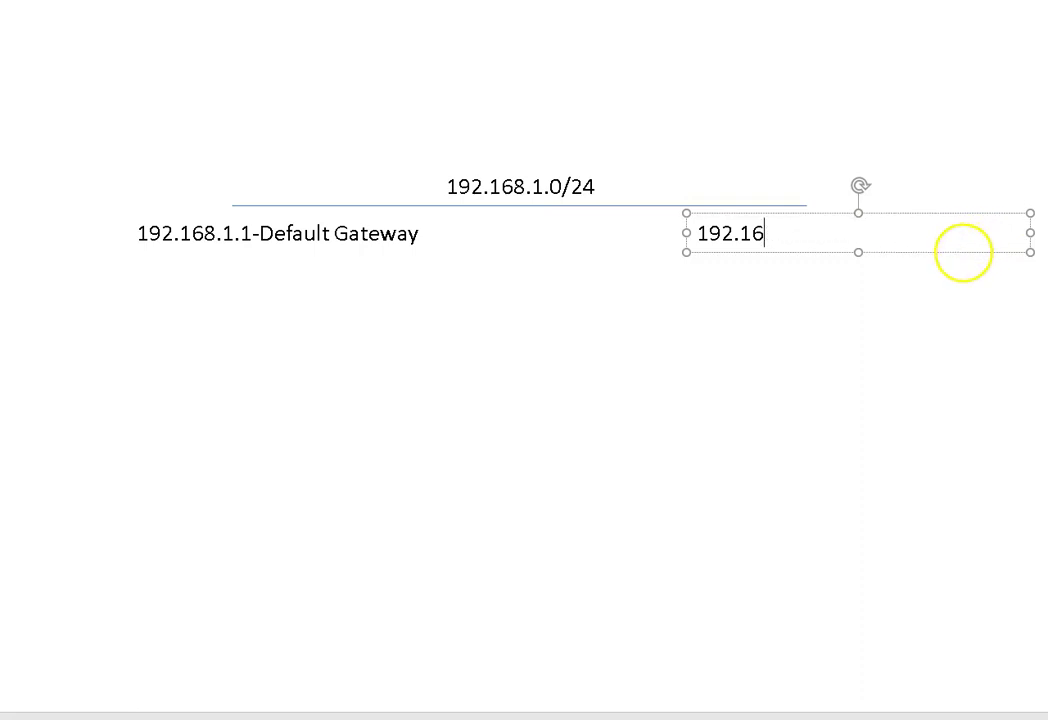
text(8.1)
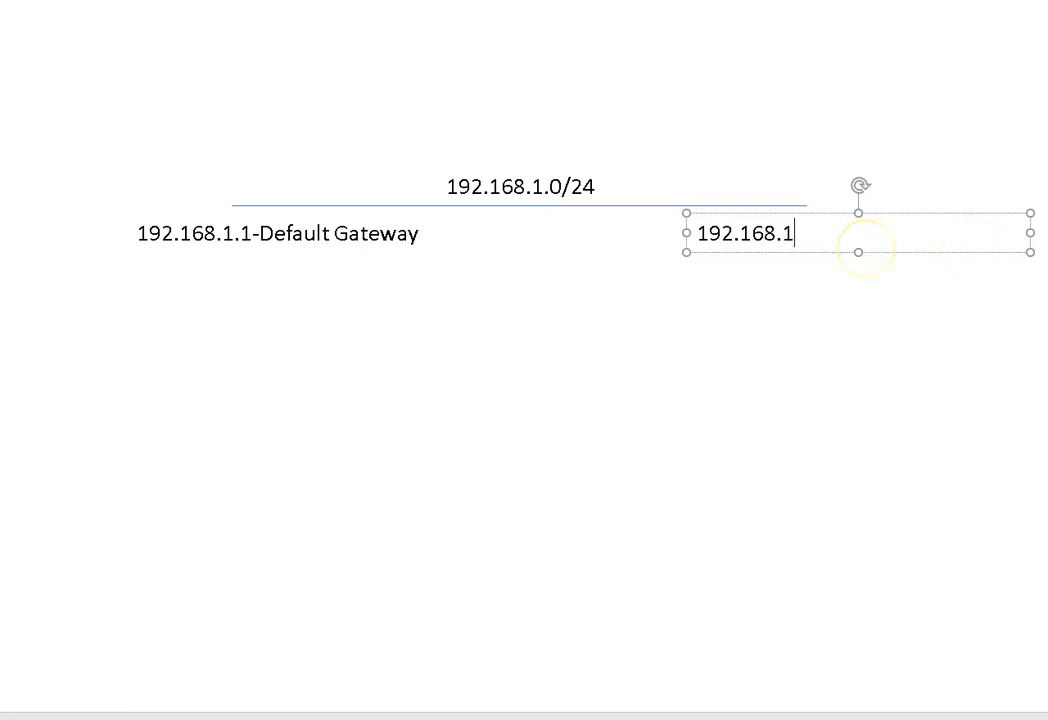
text(.255-Broadcasts)
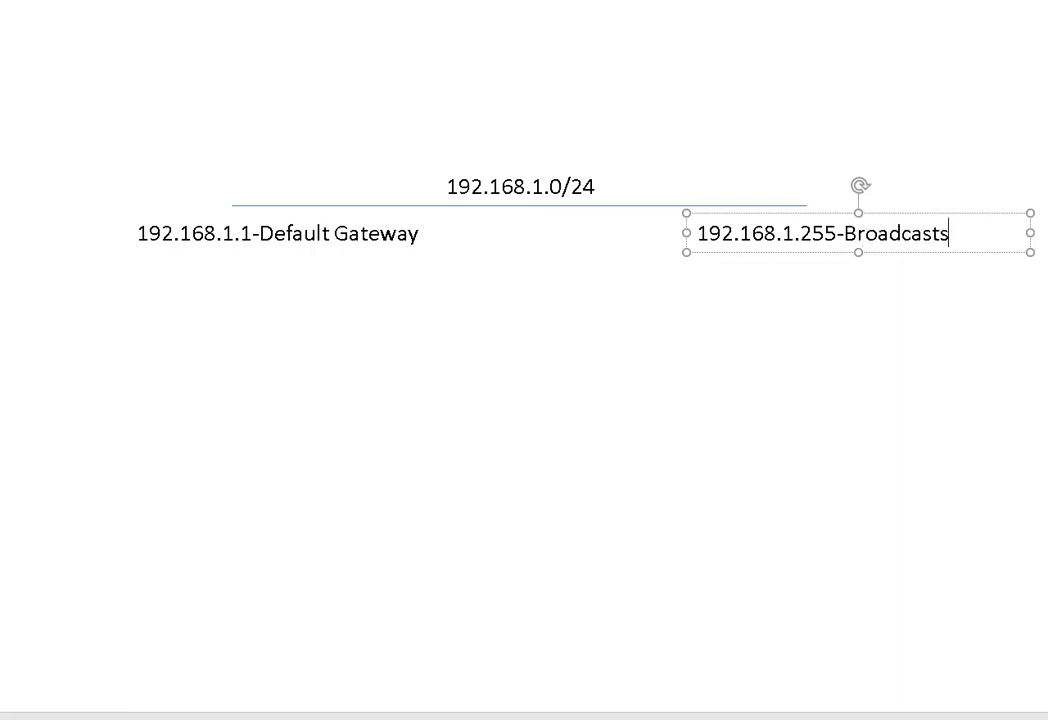
key(BackSpace)
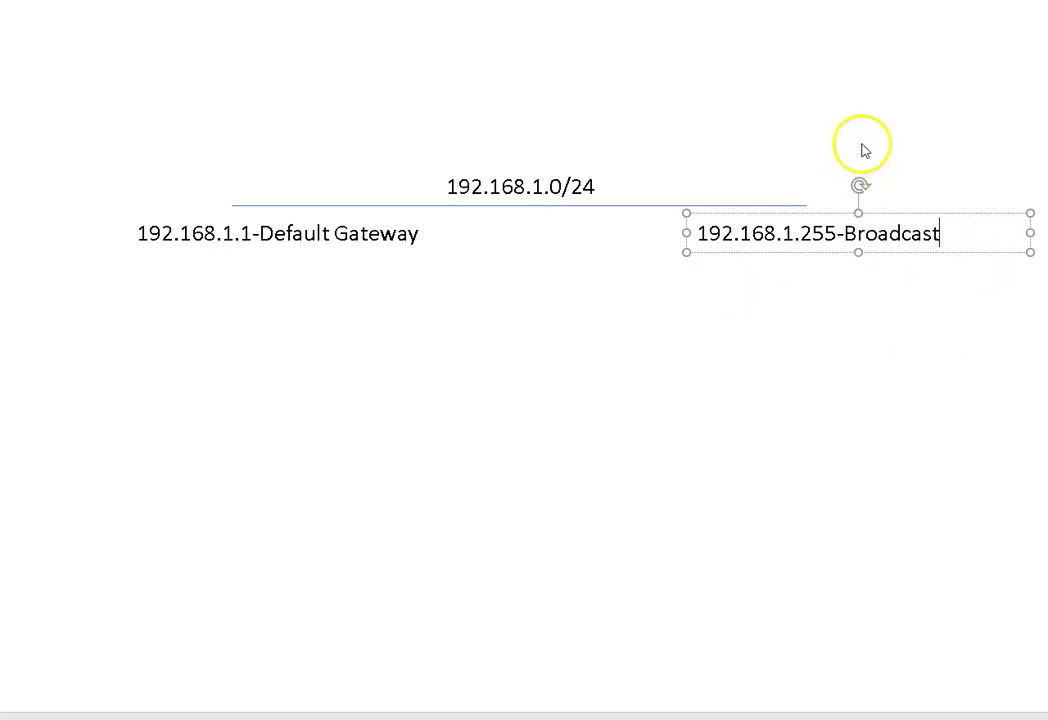
Append (APB) so the broadcast label reads 192.168.1.255-Broadcast (APB).
click(930, 216)
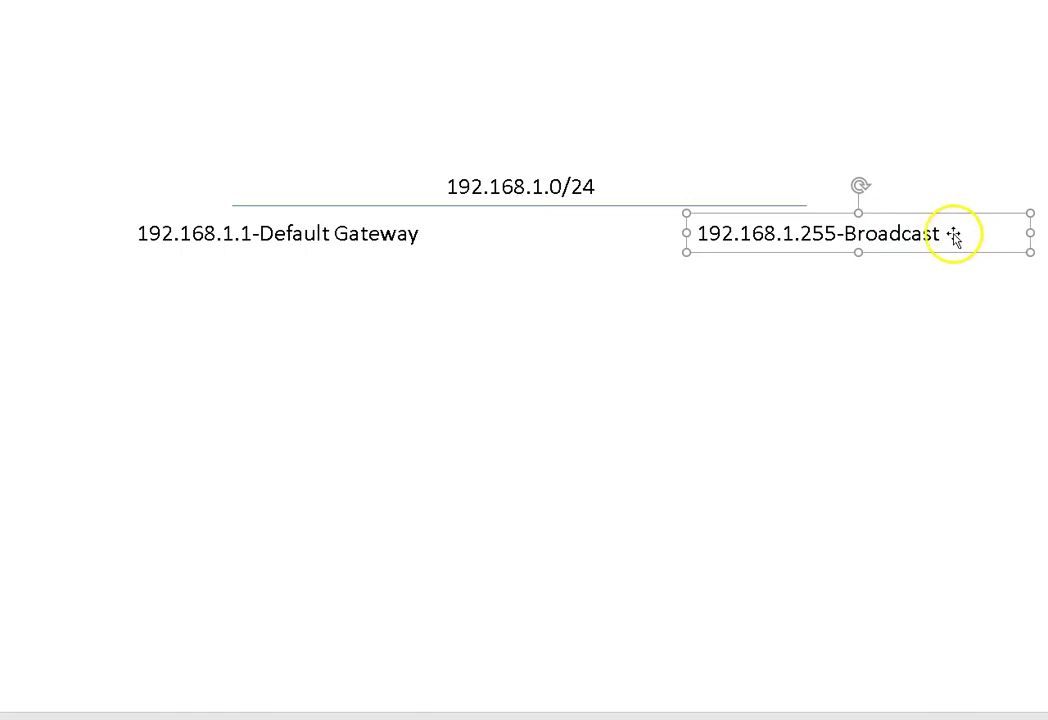
click(939, 233)
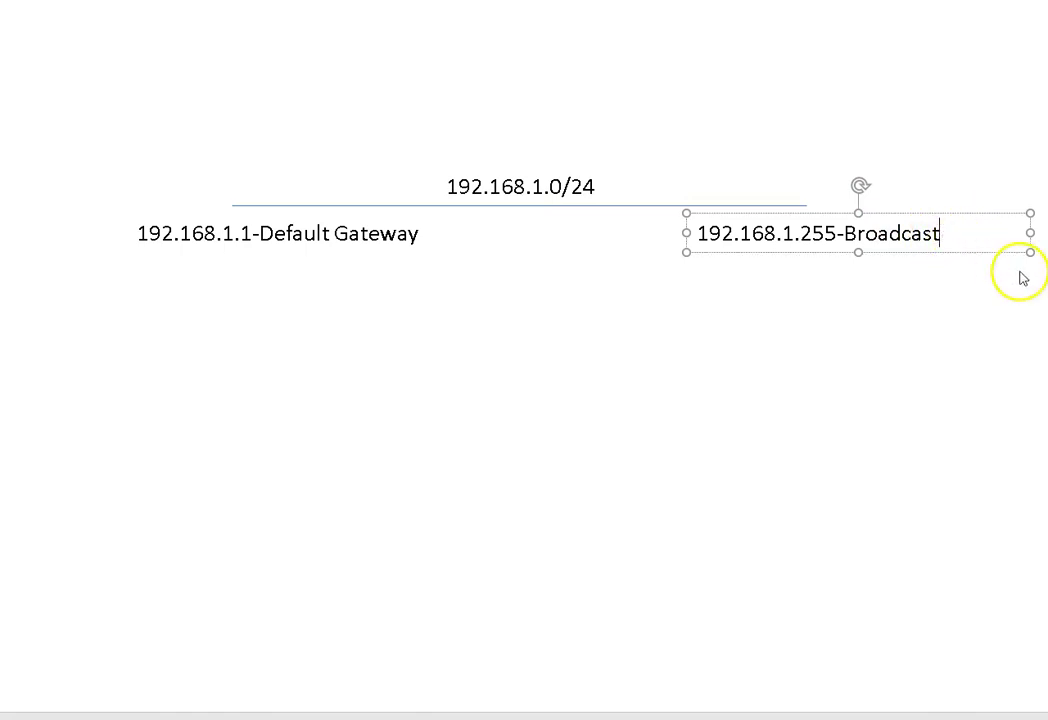
text((A)
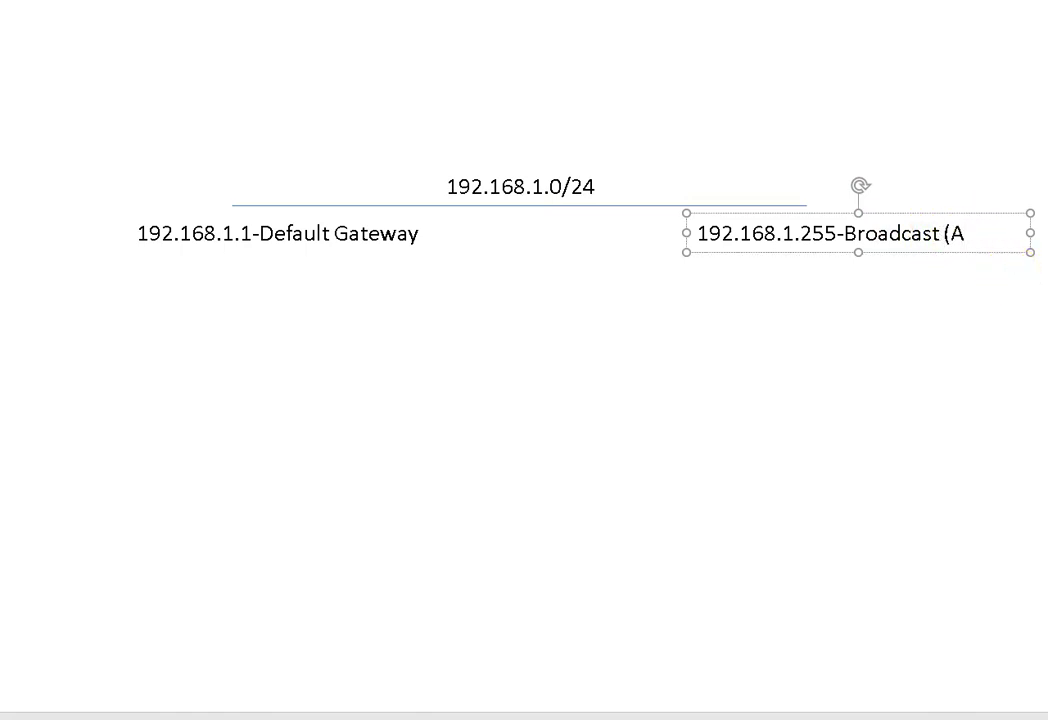
text(PB))
click(978, 459)
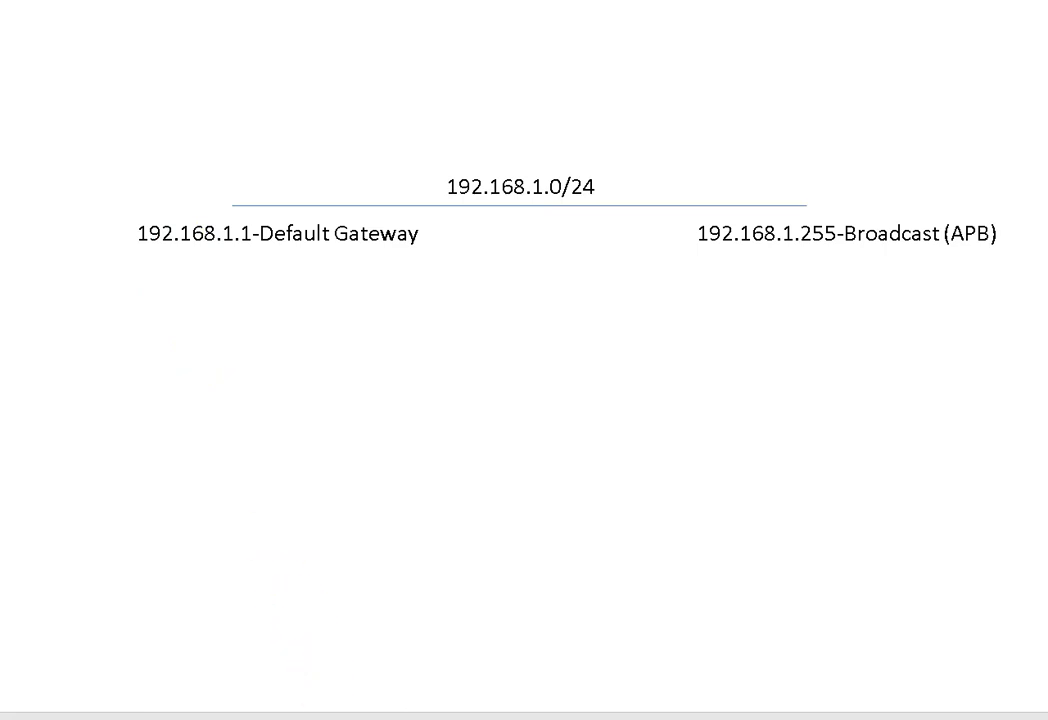
mouse_move(400, 716)
click(334, 676)
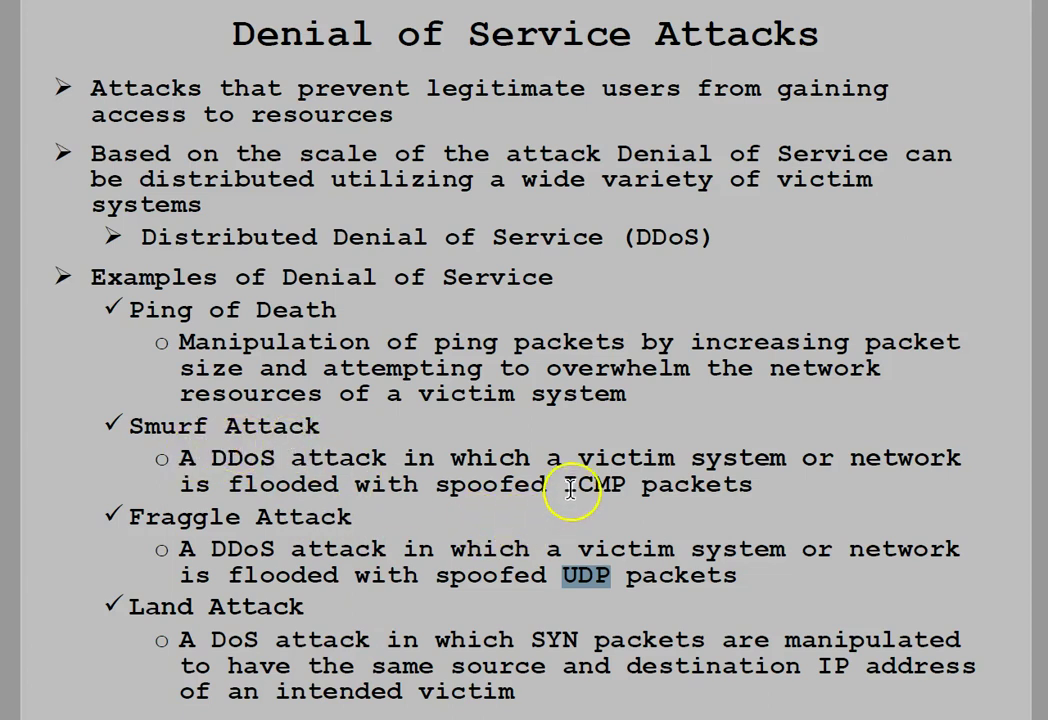
drag(578, 488, 626, 489)
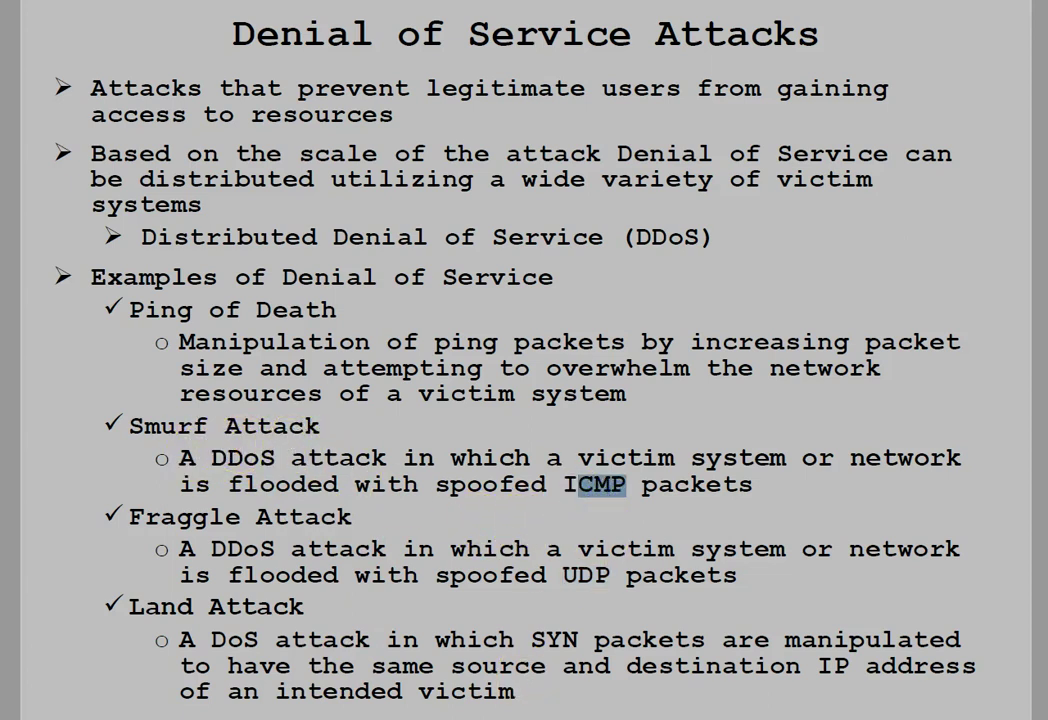
click(487, 660)
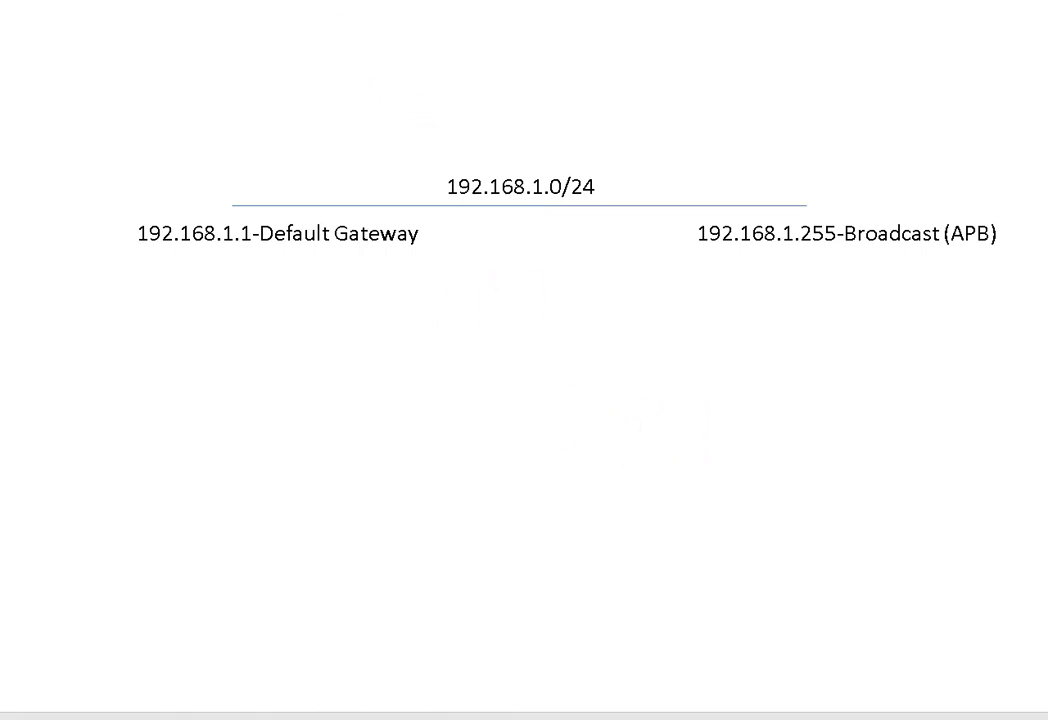
Draw a blue square below the line's right half with a 192.168.1.2 label under it.
drag(621, 419, 736, 536)
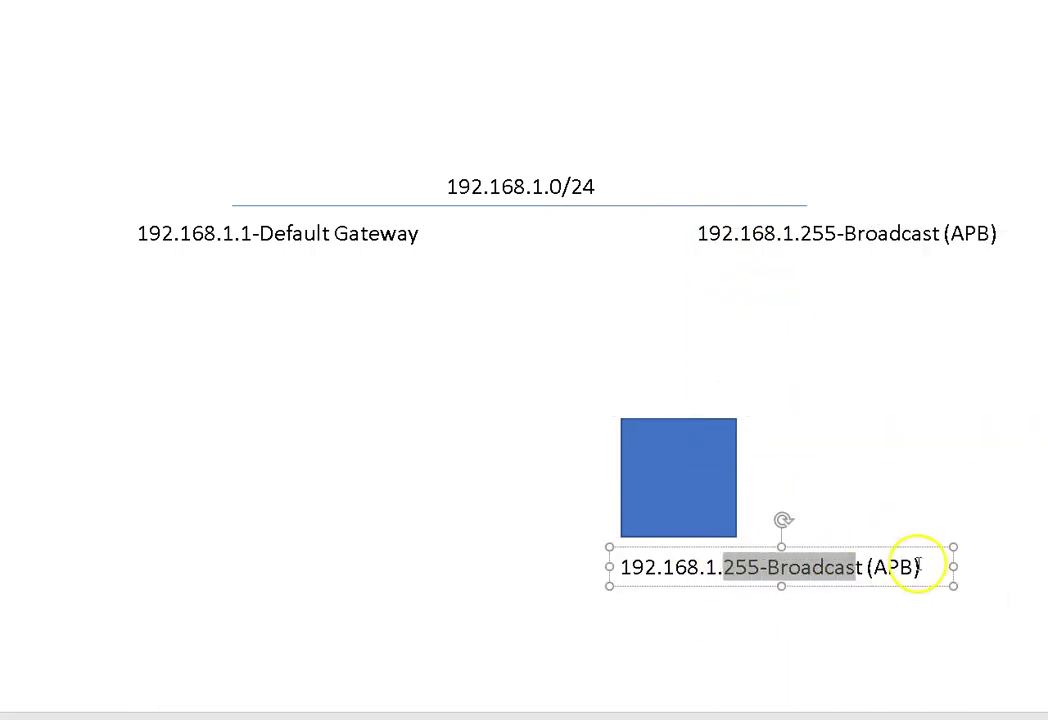
click(918, 567)
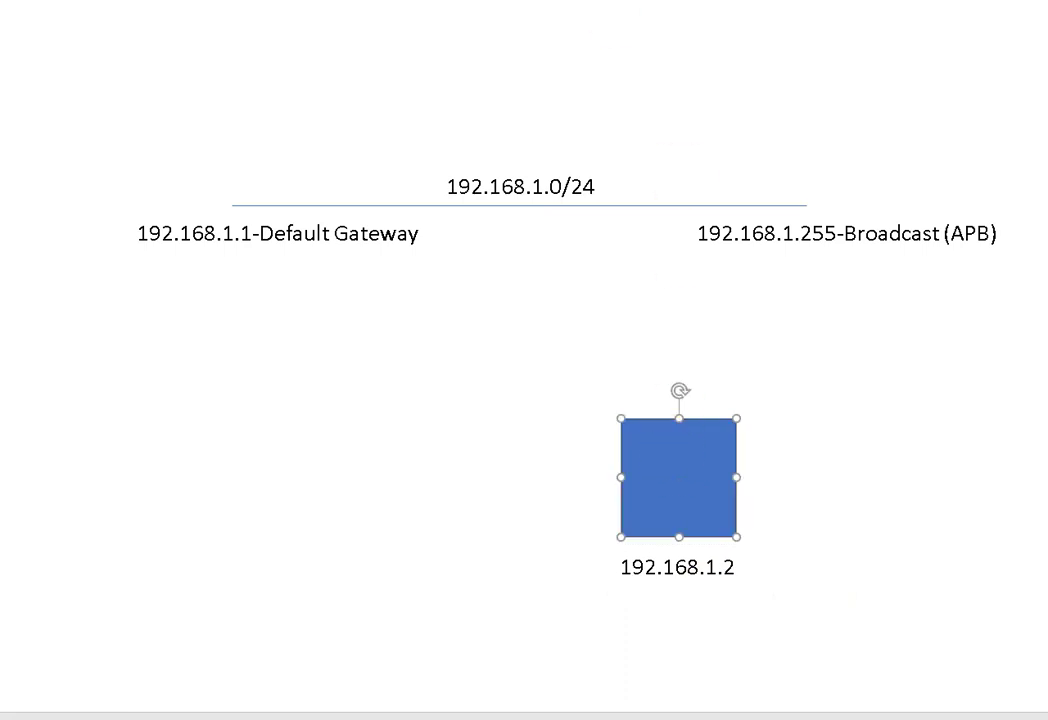
Fill the host square red and place a copy of its label at lower left reading 192.168.1.187.
click(656, 8)
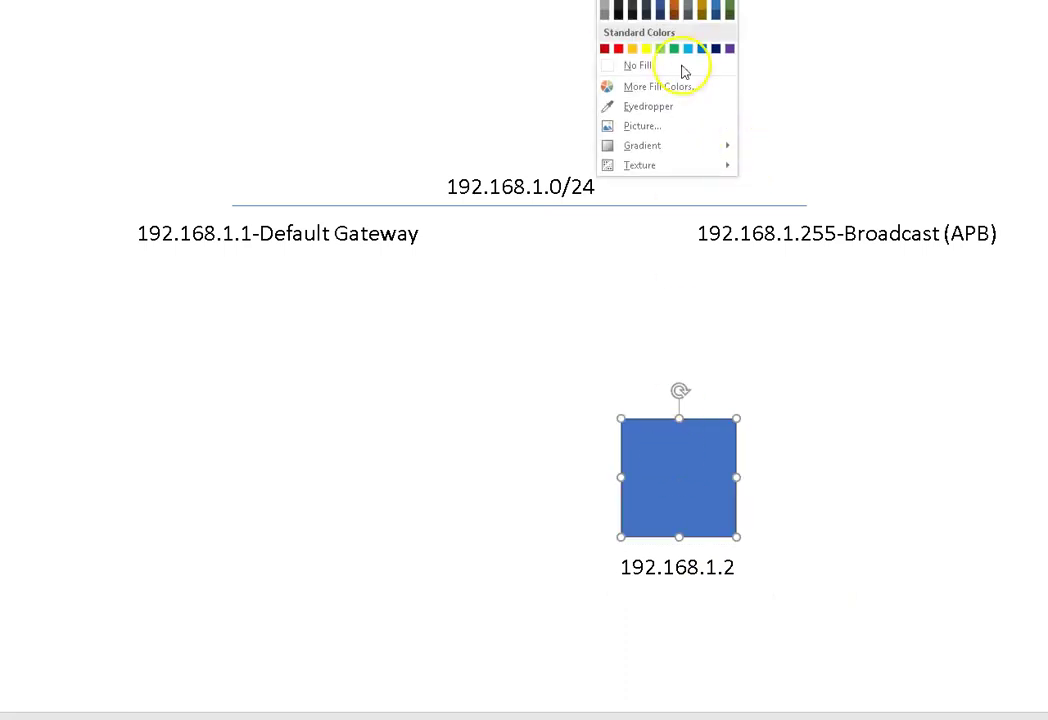
click(618, 48)
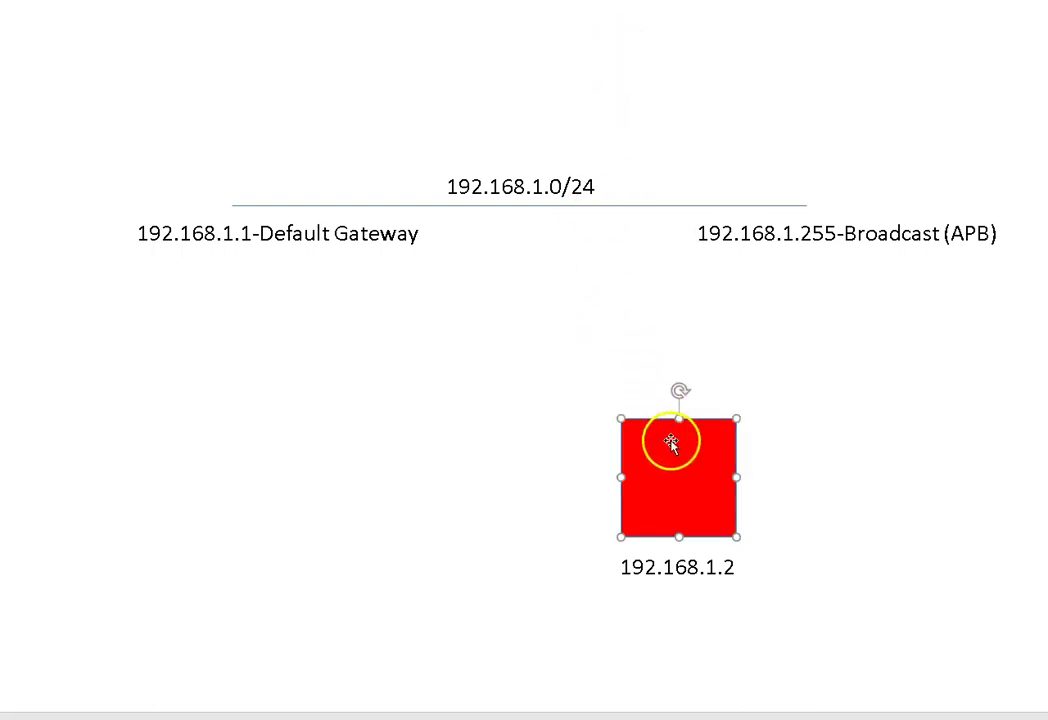
click(682, 563)
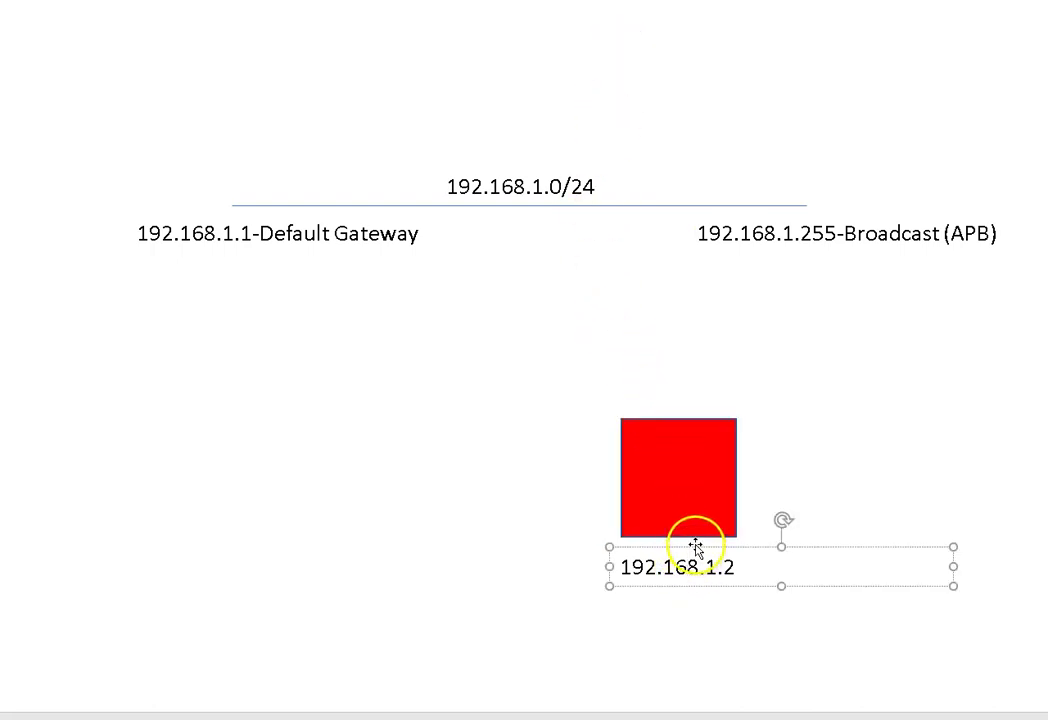
click(696, 547)
key(ctrl+c)
key(ctrl+v)
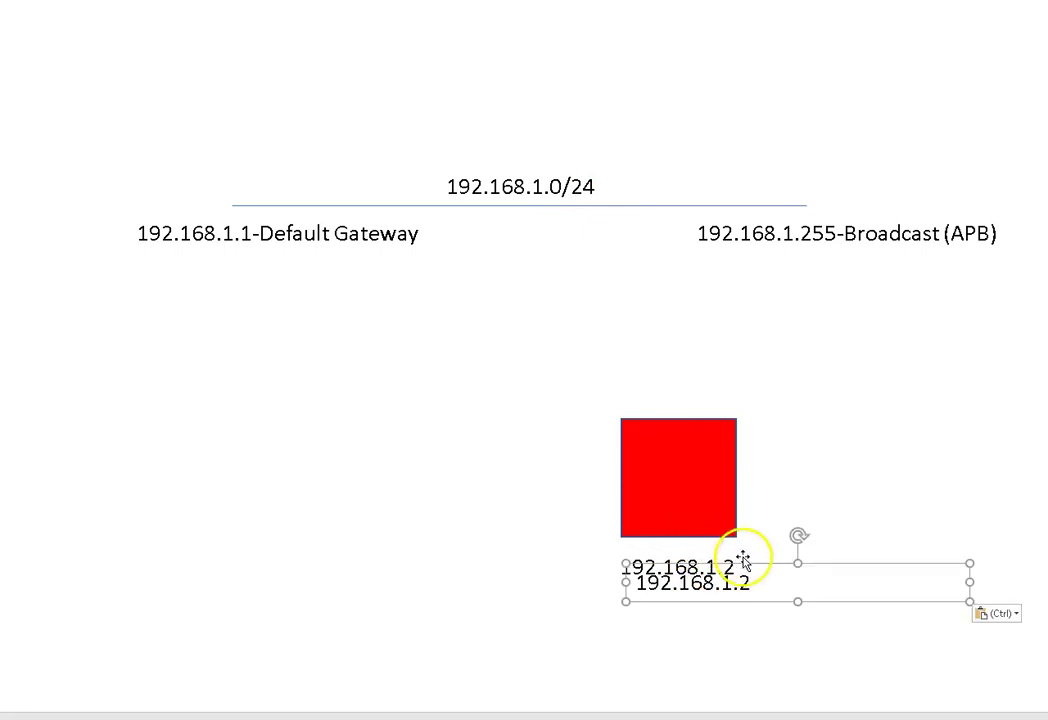
drag(755, 561, 203, 536)
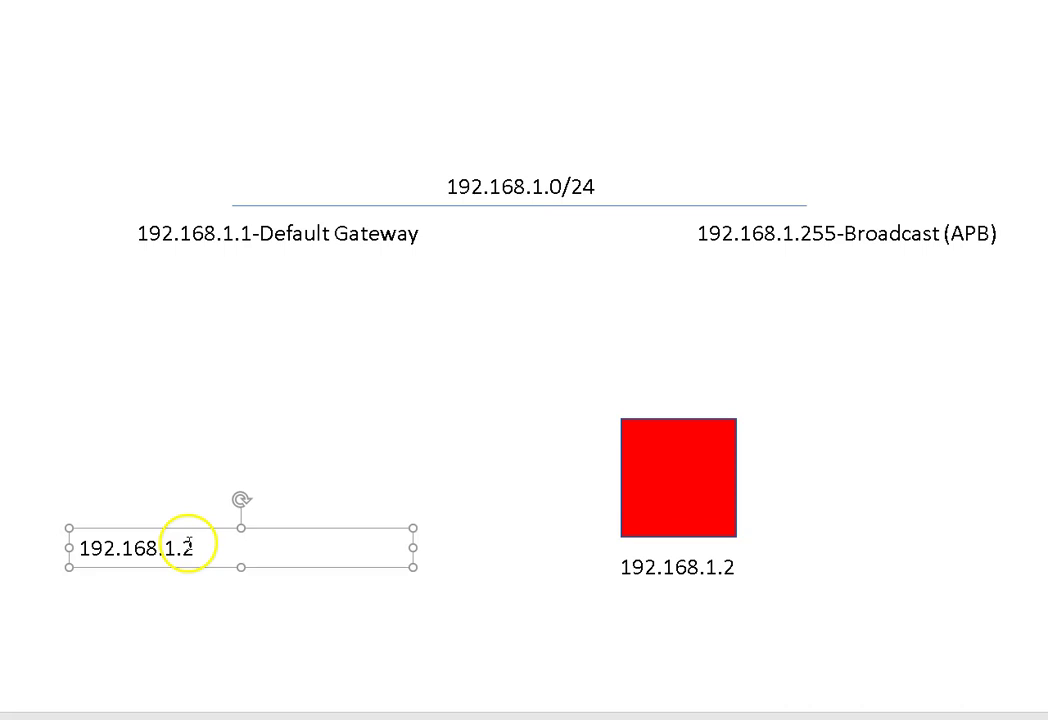
click(196, 547)
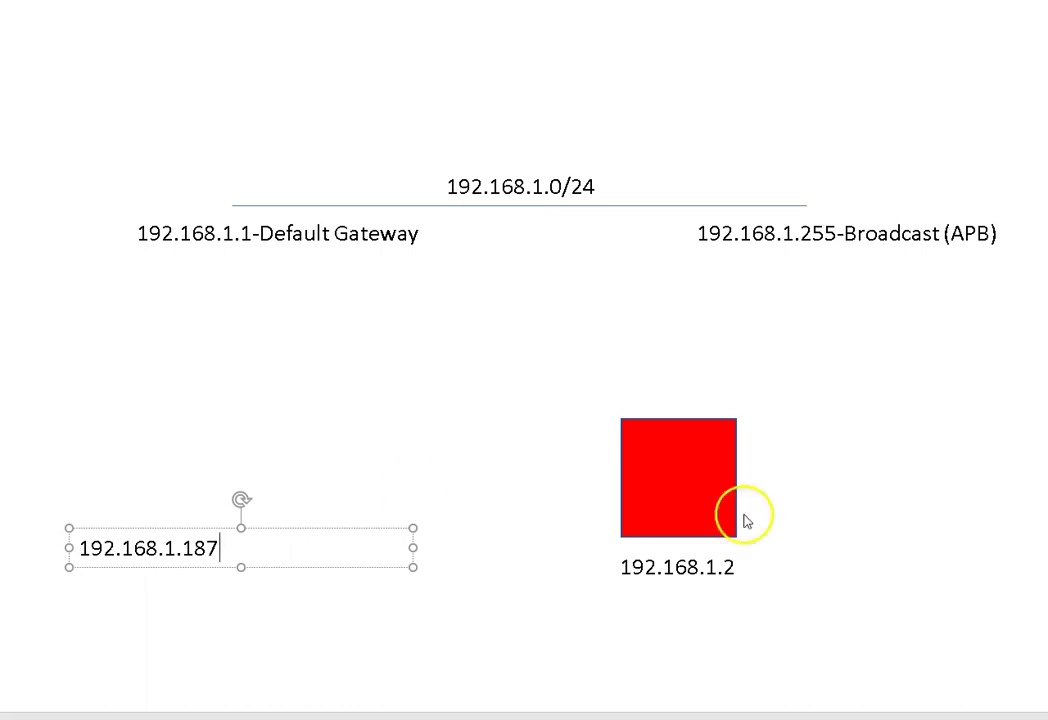
click(537, 588)
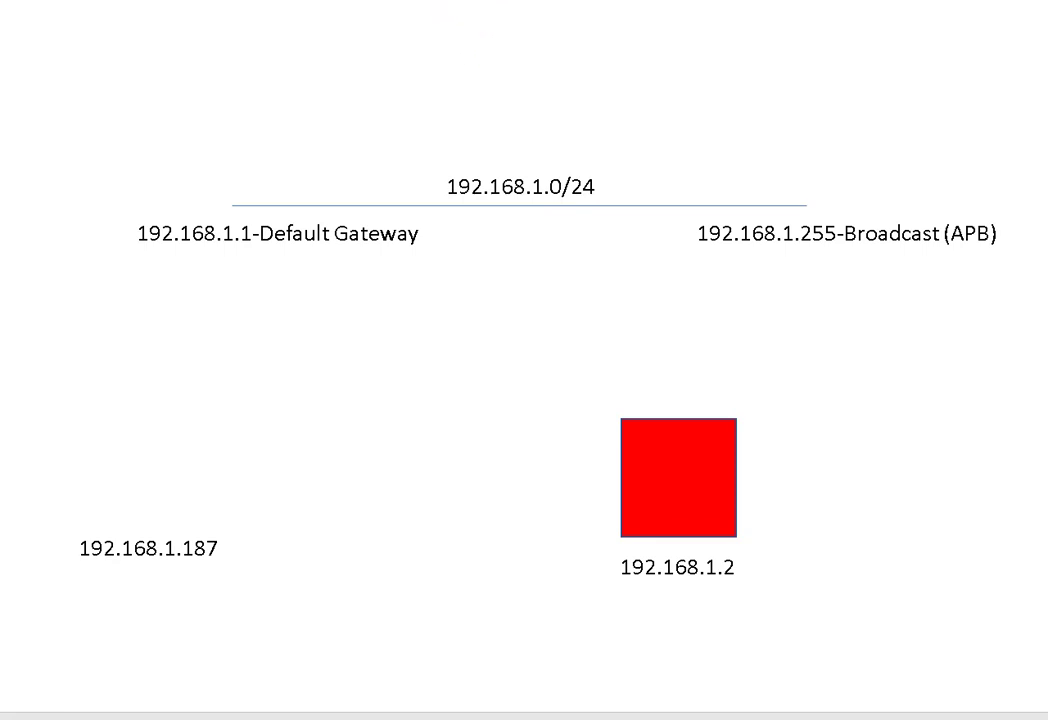
Draw a blue square above the 192.168.1.187 label and paste a duplicate of it.
drag(88, 419, 219, 528)
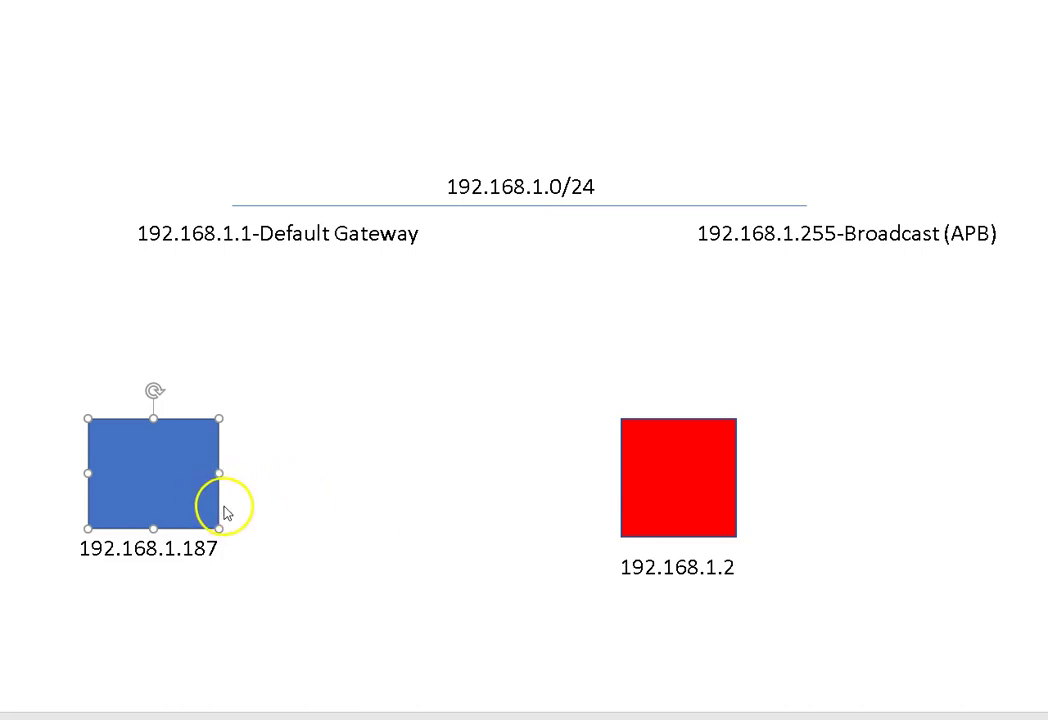
key(ctrl+v)
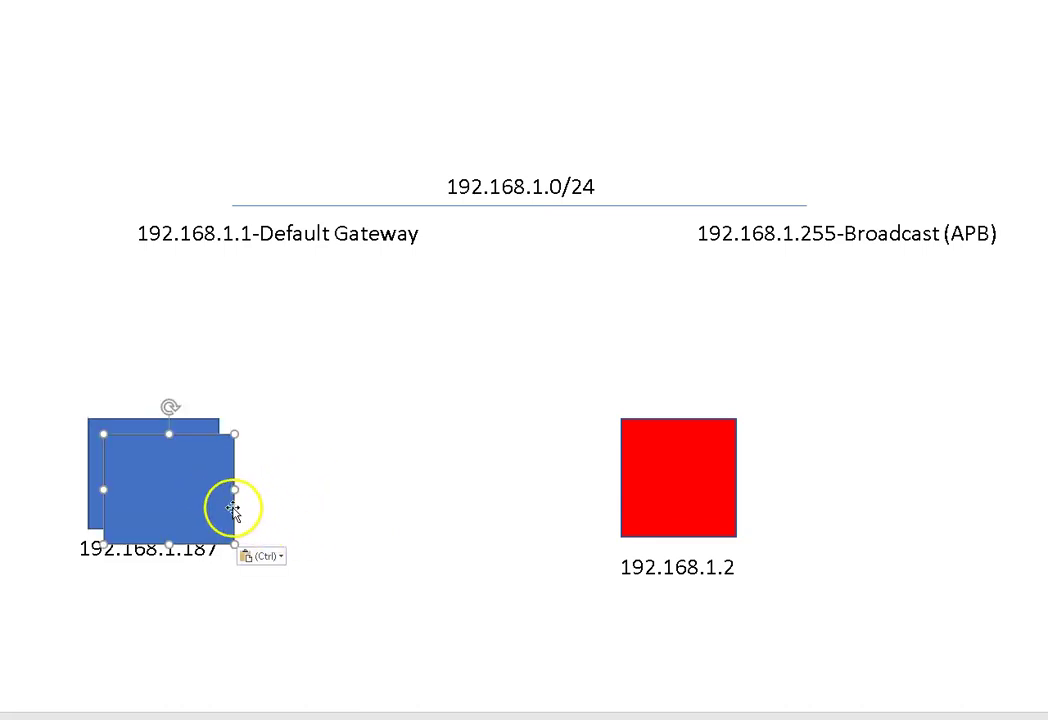